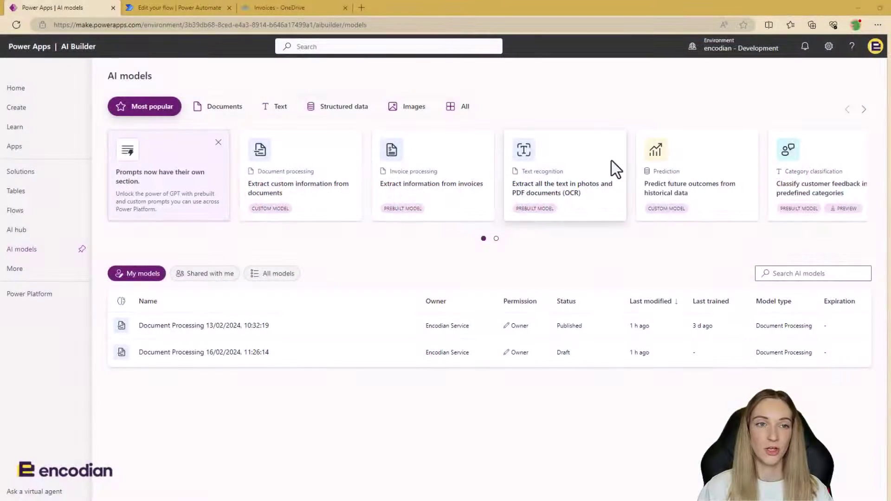
Go through the AI hub to the AI models and examine the information the prebuilt invoice processing model extracts.
left_click(55, 235)
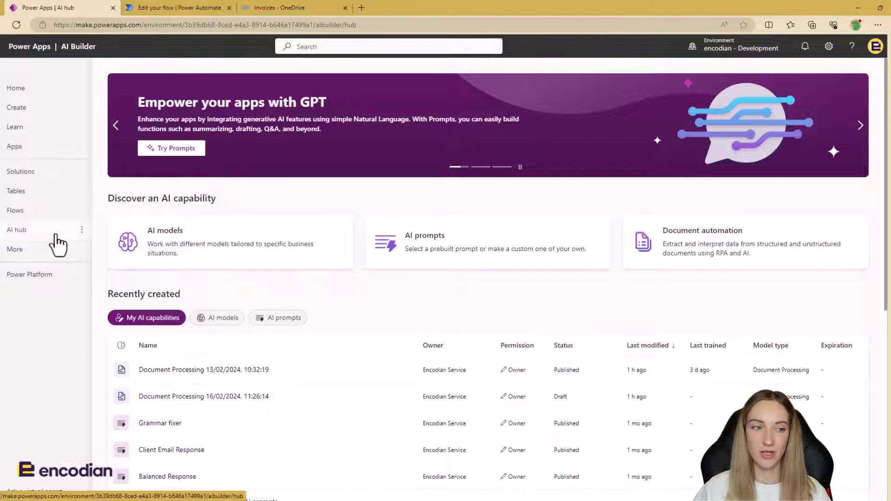
left_click(230, 246)
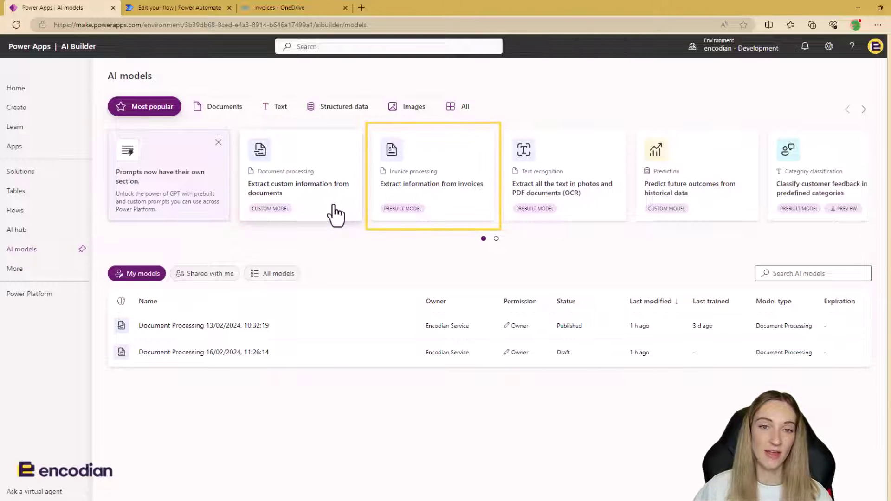
left_click(435, 208)
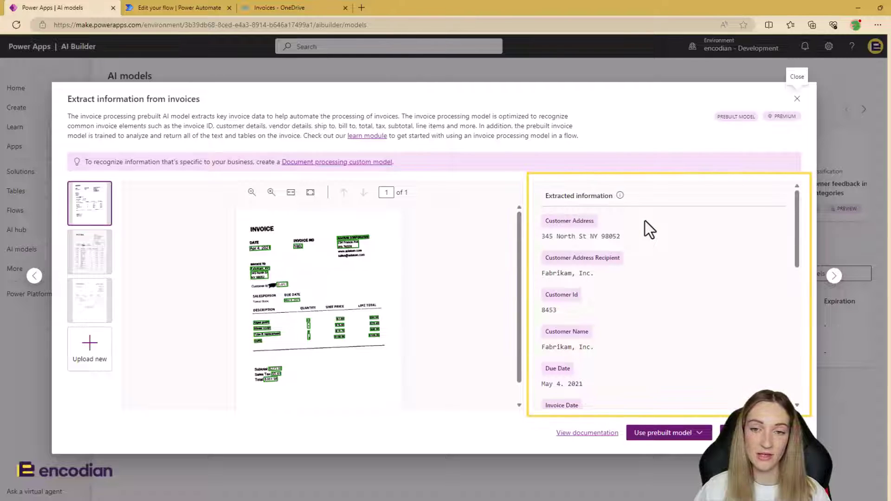
scroll(646, 222, "down", 4)
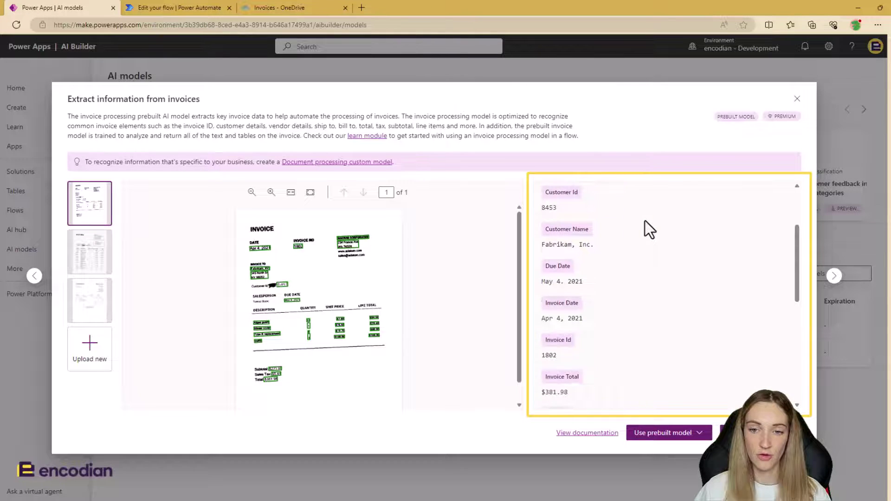
scroll(645, 221, "down", 5)
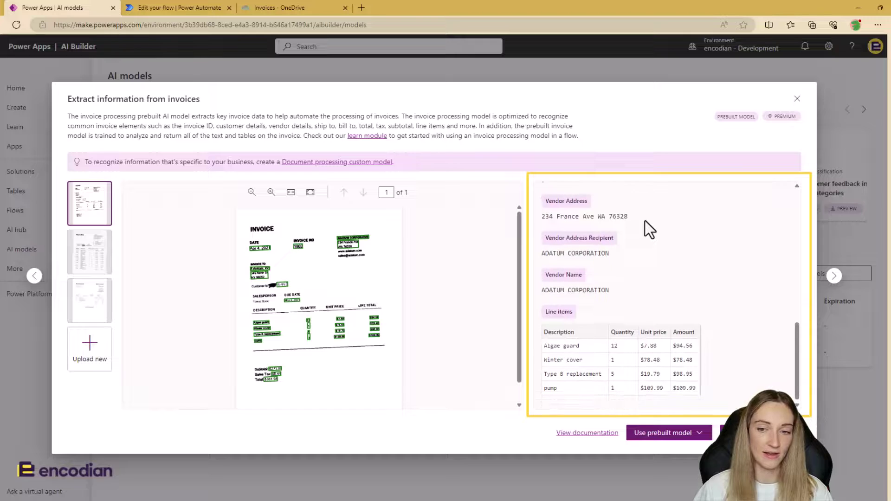
scroll(645, 221, "up", 8)
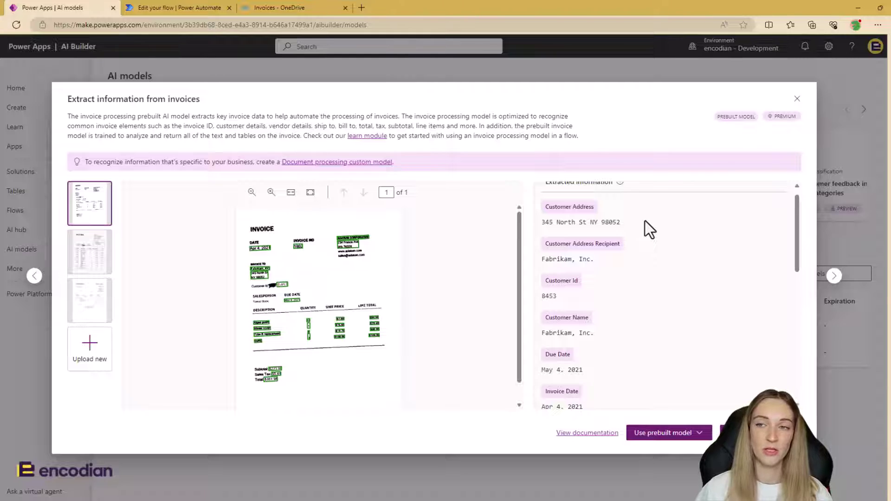
left_click(798, 99)
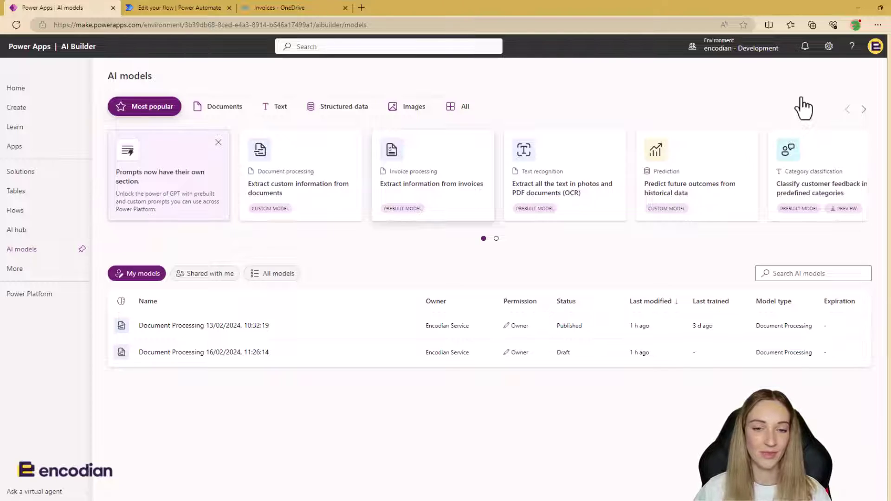
Open the draft document processing model and examine its Invoices document type, the option to add information, and the list of extraction fields.
left_click(220, 352)
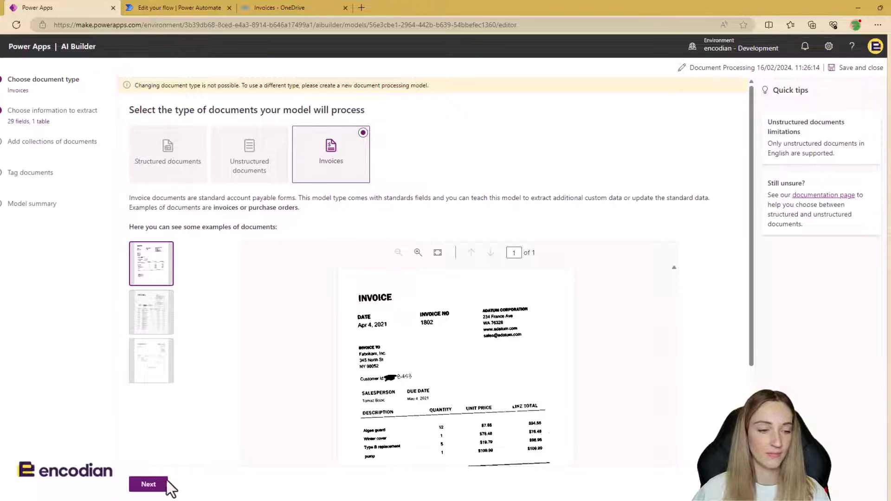
left_click(151, 485)
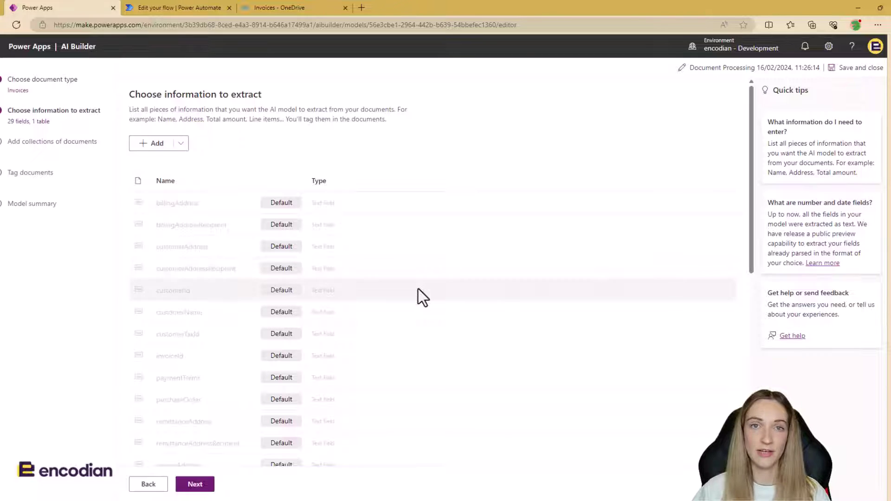
left_click(156, 144)
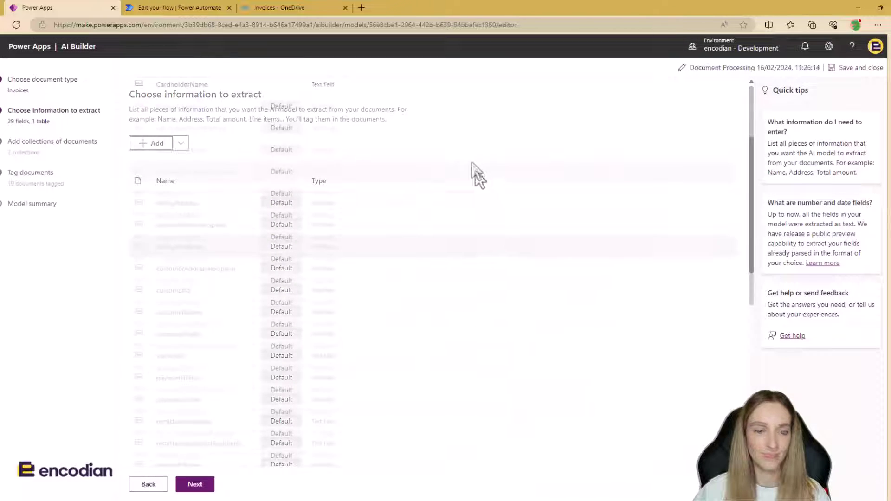
scroll(471, 167, "down", 5)
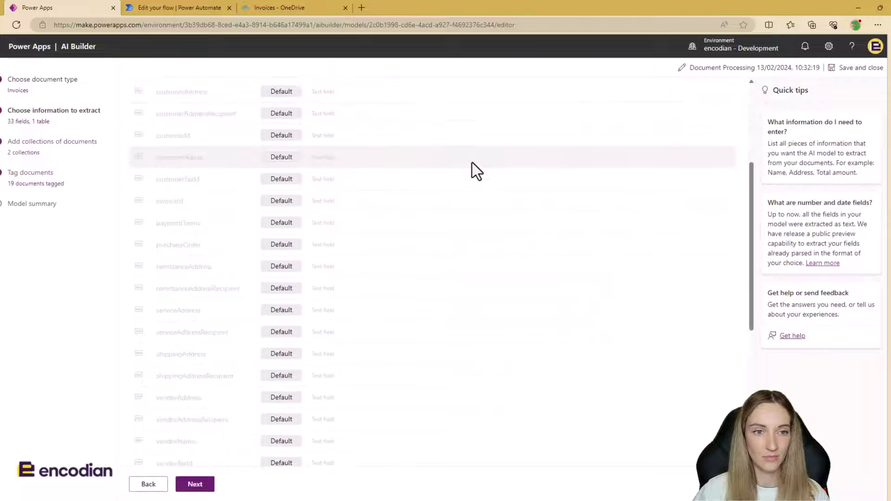
scroll(472, 163, "down", 6)
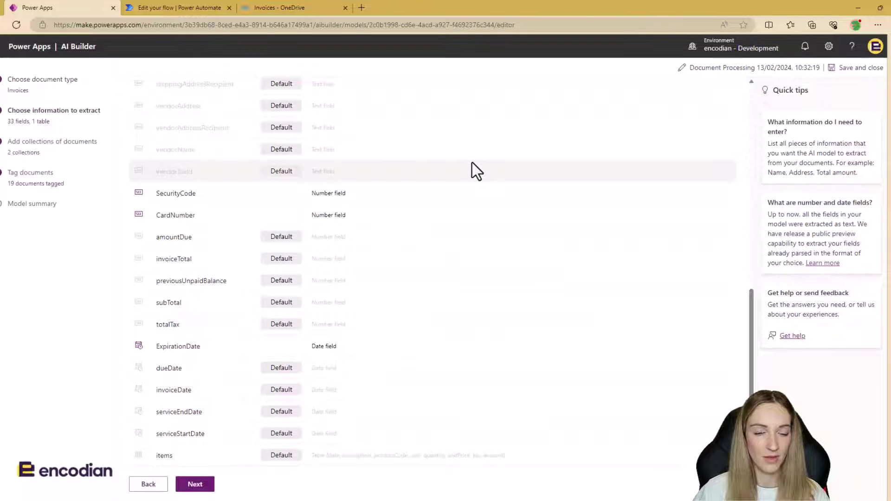
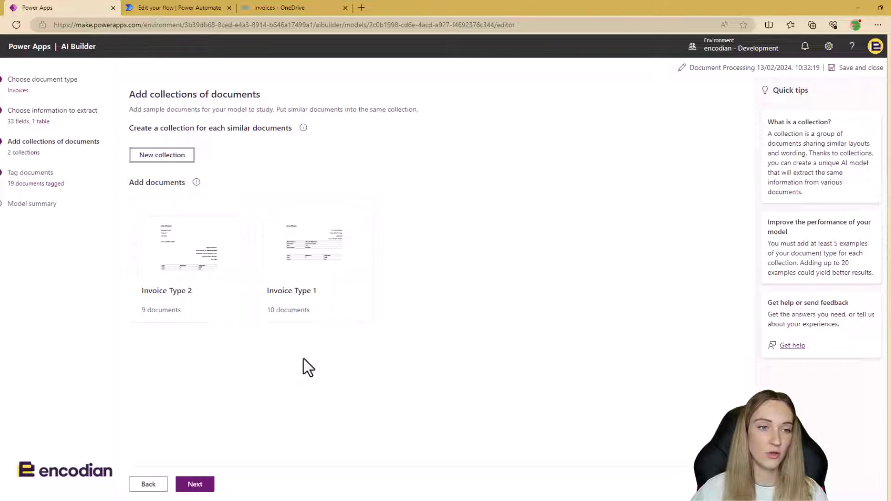
Review the sample documents in the Invoice Type 1 collection, then open that collection for tagging.
left_click(337, 311)
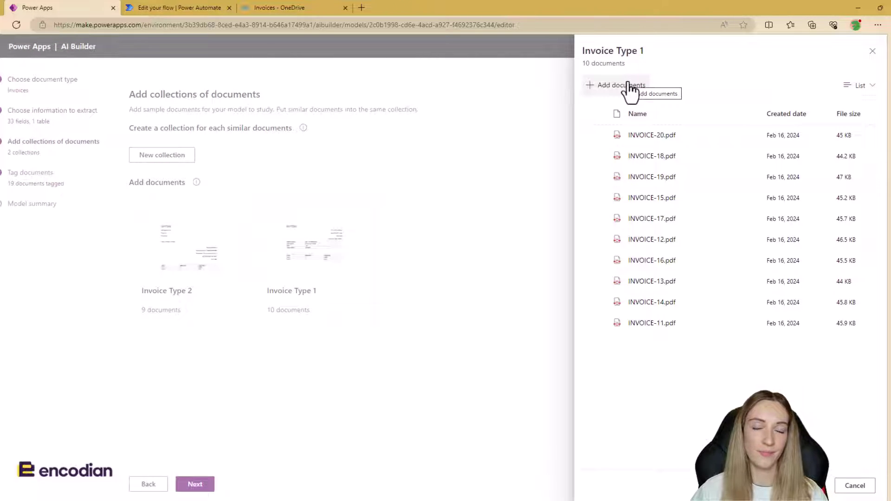
left_click(872, 51)
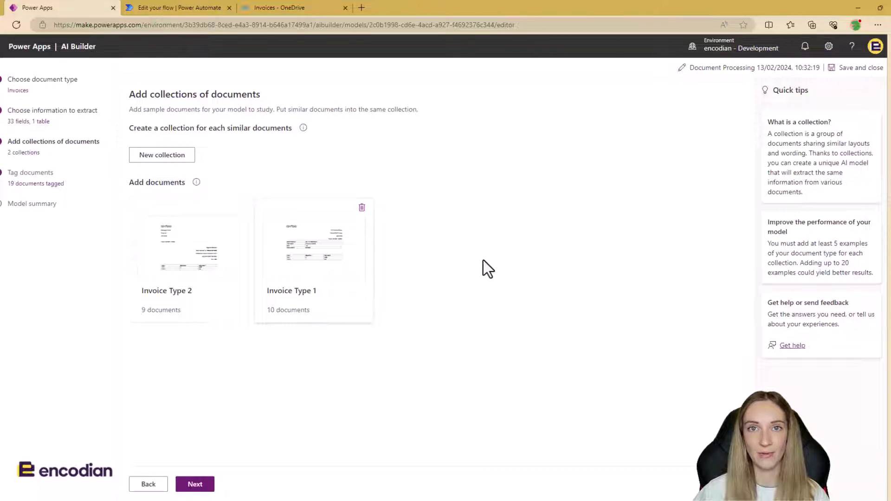
left_click(204, 485)
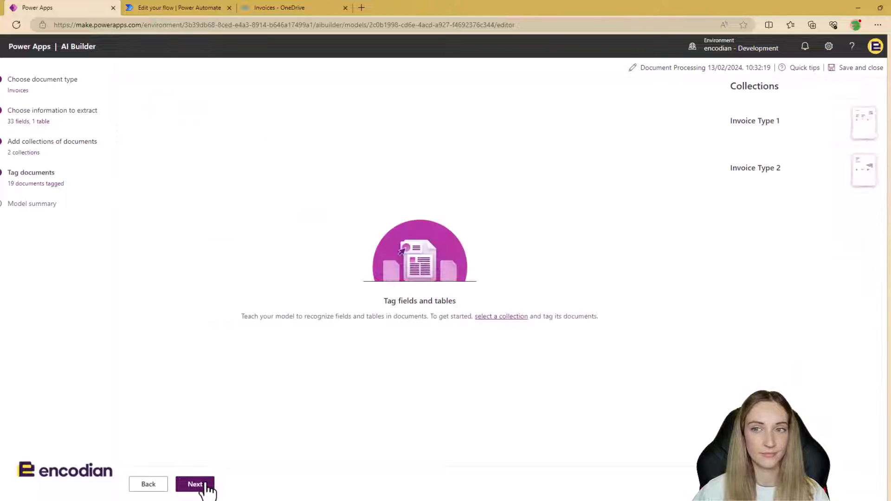
left_click(801, 131)
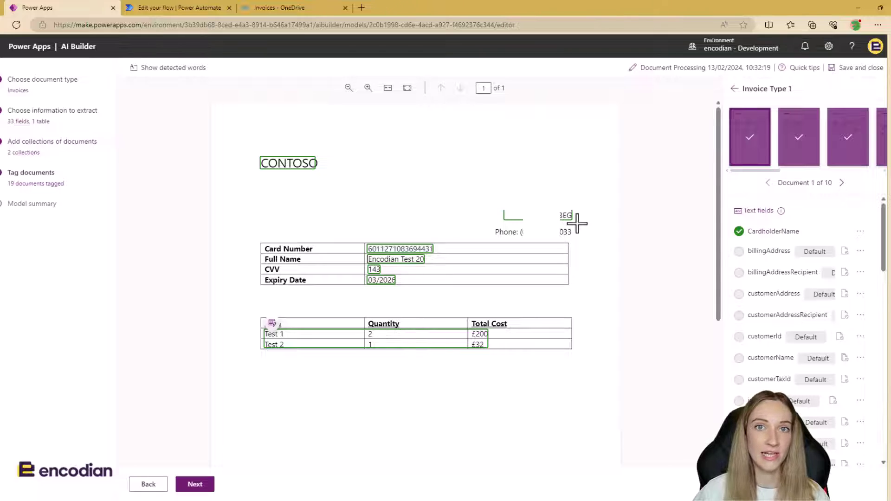
Try to tag the phone number on the first Invoice Type 1 document as CardholderName.
left_click_drag(577, 223, 515, 241)
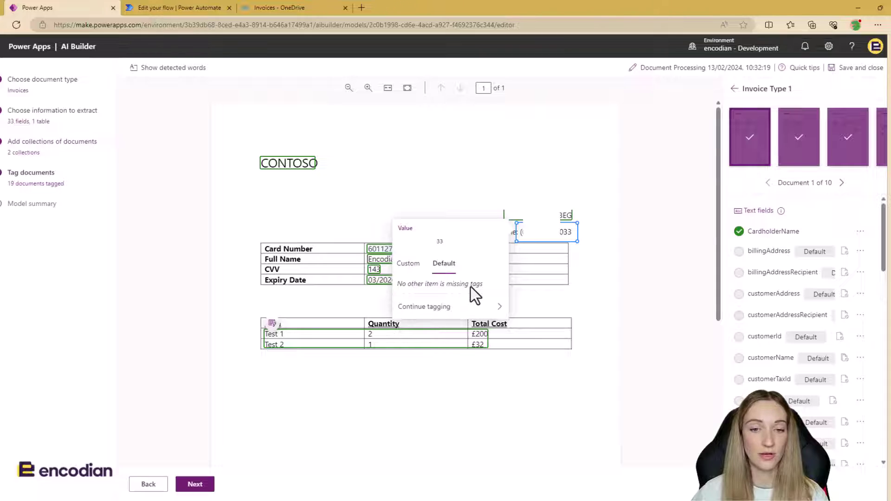
mouse_move(487, 303)
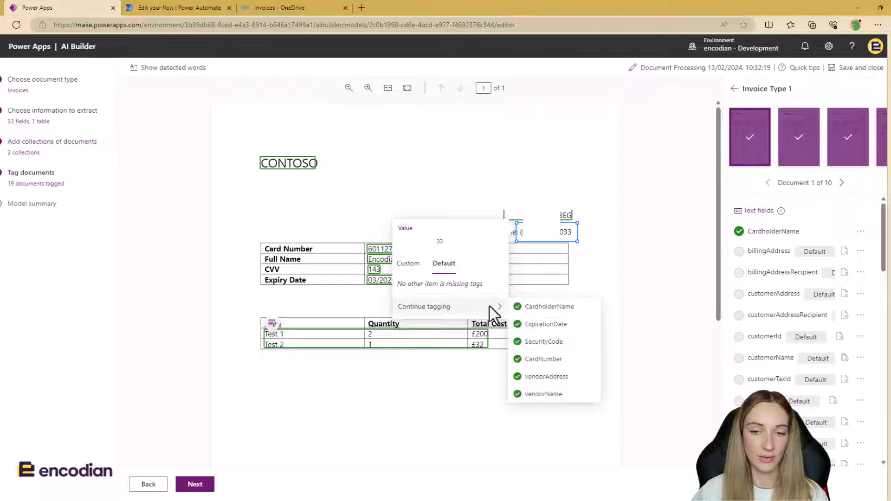
left_click(529, 307)
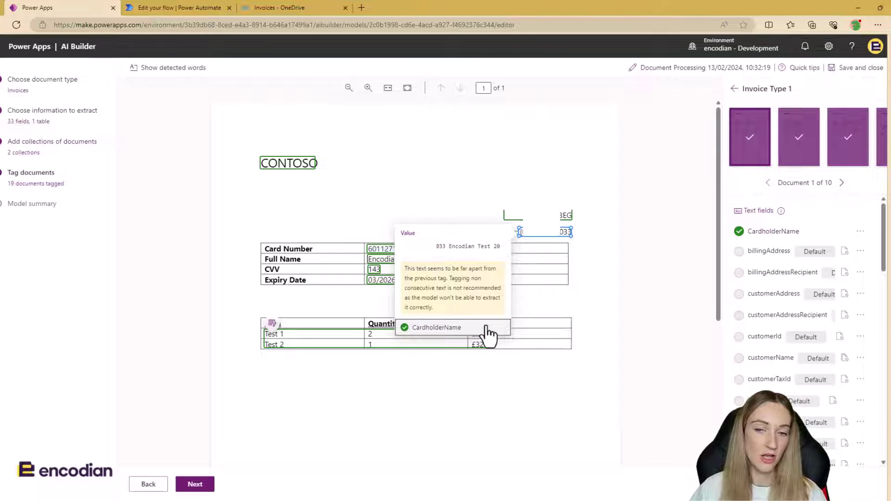
left_click(603, 241)
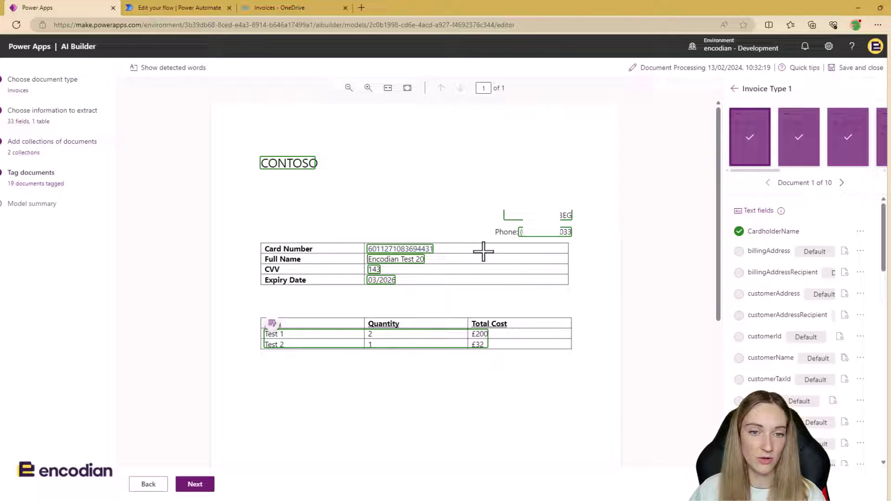
Check the tags on the first invoice's card number, full name, expiry date and CVV, and view the second document.
left_click(413, 250)
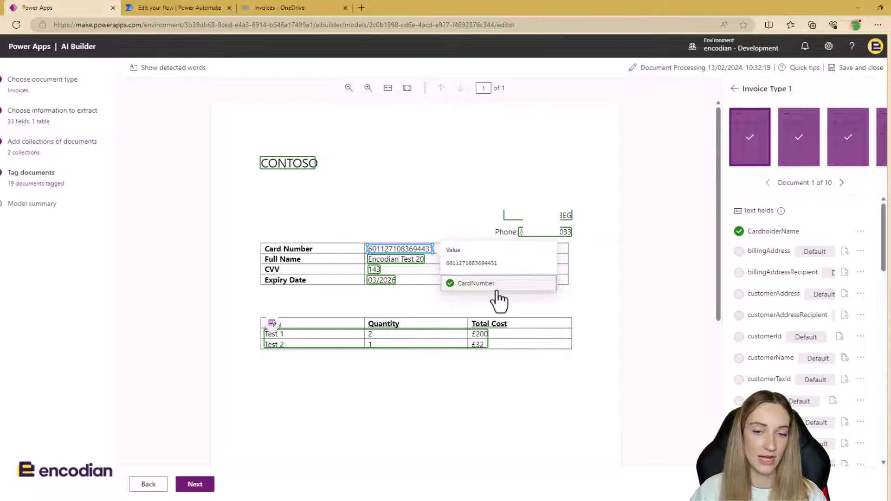
left_click(412, 262)
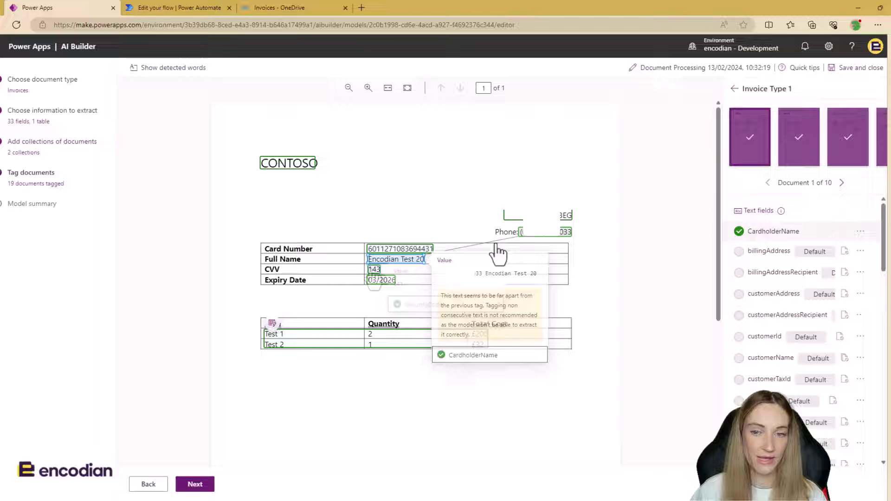
left_click(373, 285)
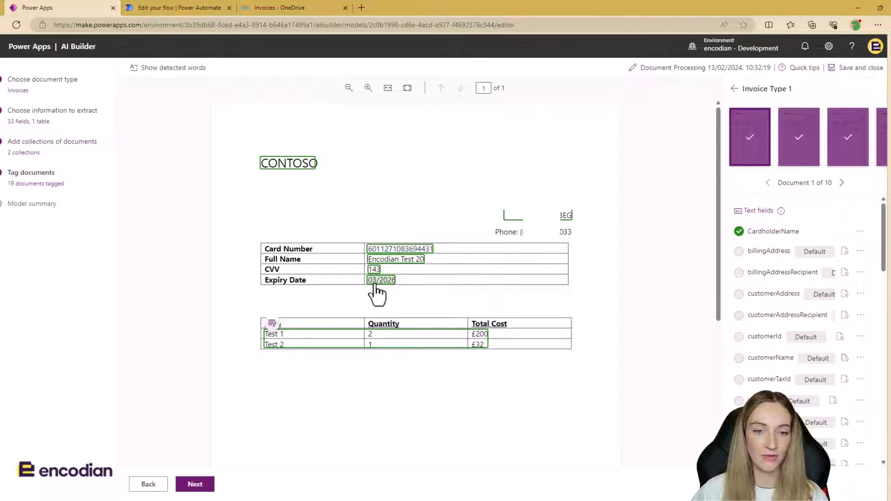
left_click(376, 282)
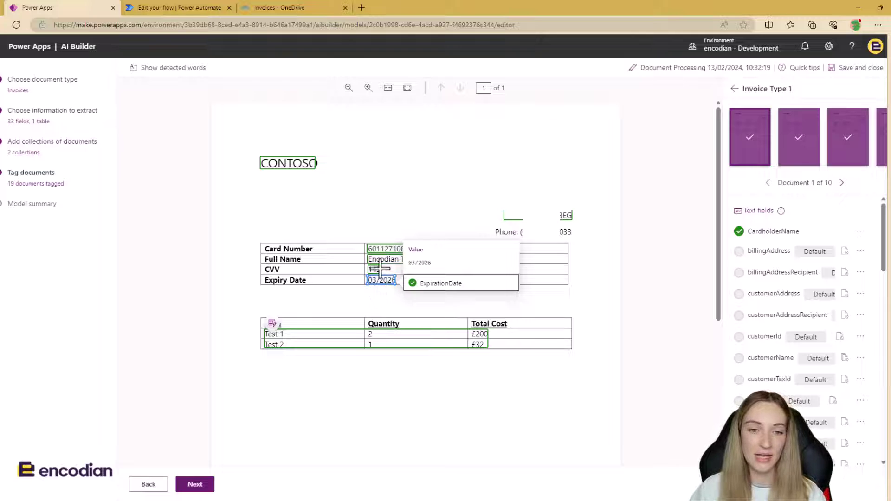
left_click(374, 269)
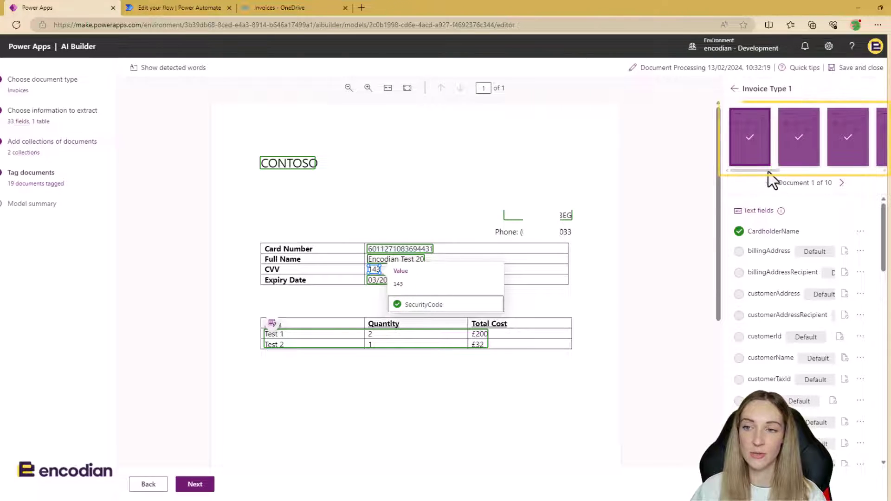
left_click_drag(772, 171, 779, 170)
left_click(801, 144)
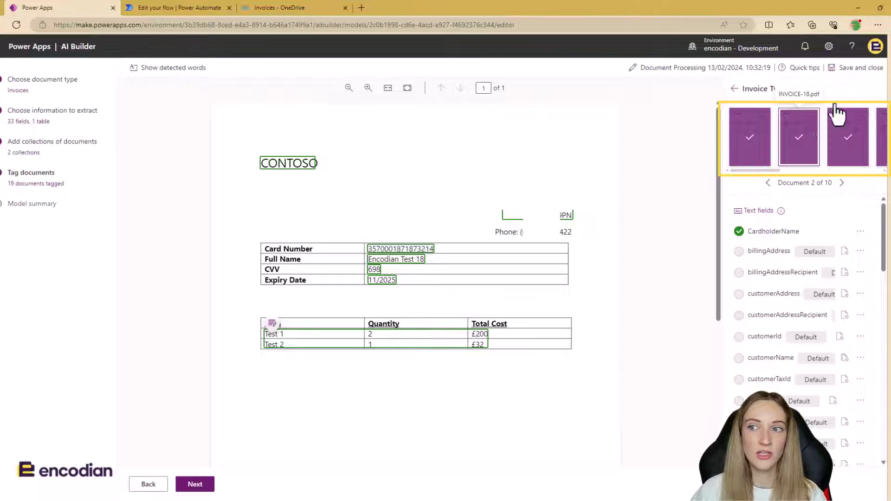
Leave the tagged Invoice Type 1 collection, proceed to the model summary and train the model.
left_click(855, 69)
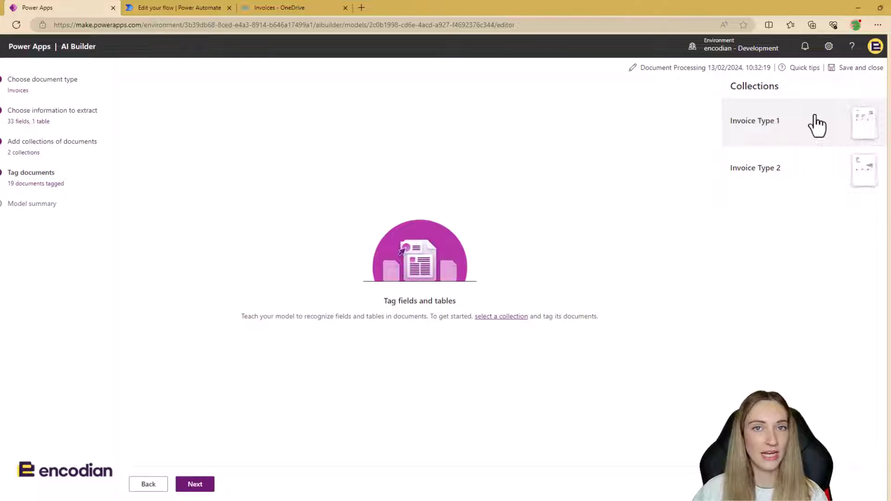
left_click(196, 485)
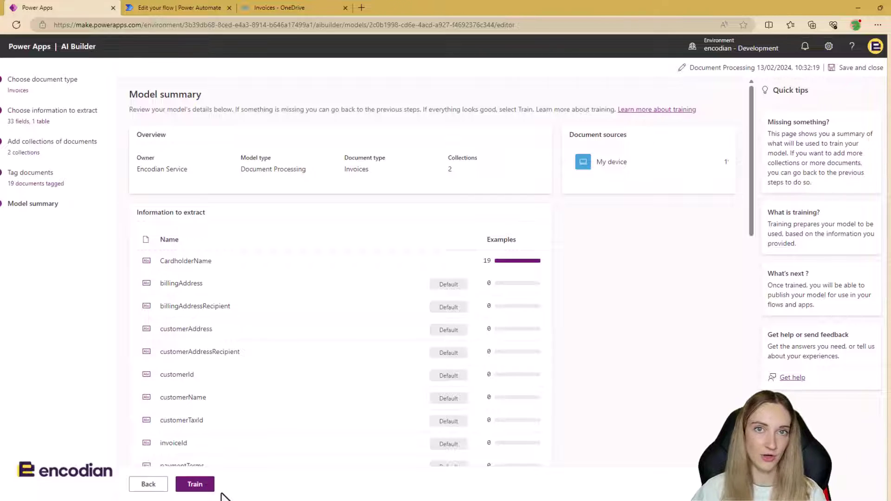
left_click(195, 483)
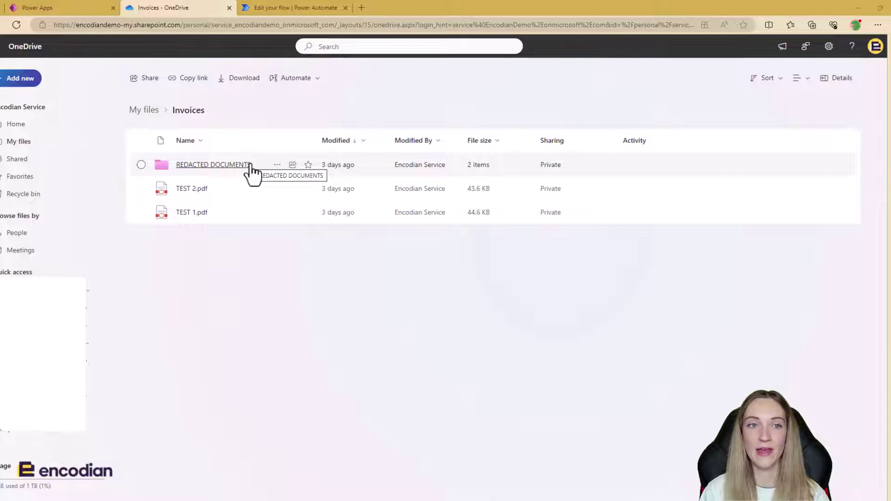
Switch to the Invoice Redaction flow in Power Automate and examine its trigger folder and the AI model choices for document extraction.
key("ctrl+Tab")
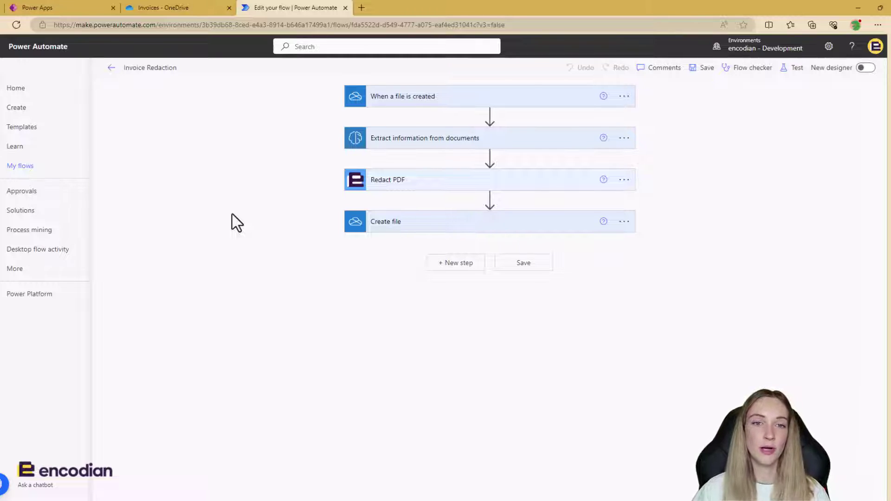
left_click(555, 100)
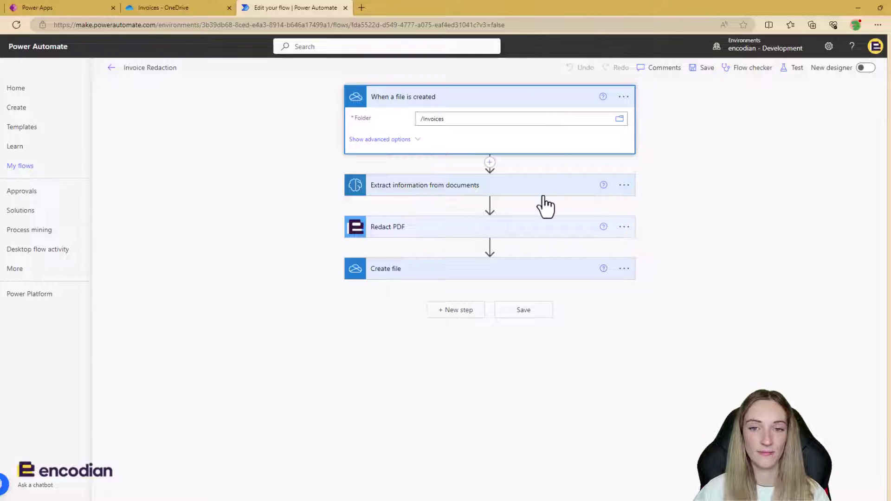
left_click(556, 186)
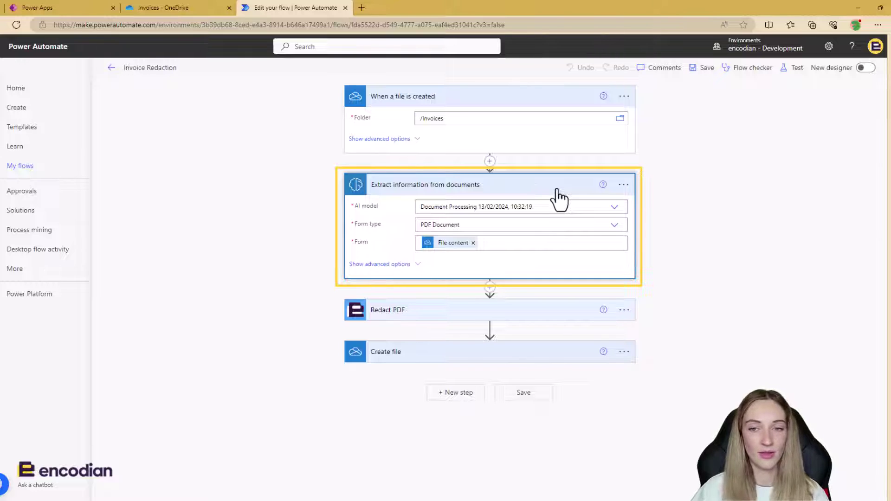
left_click(613, 208)
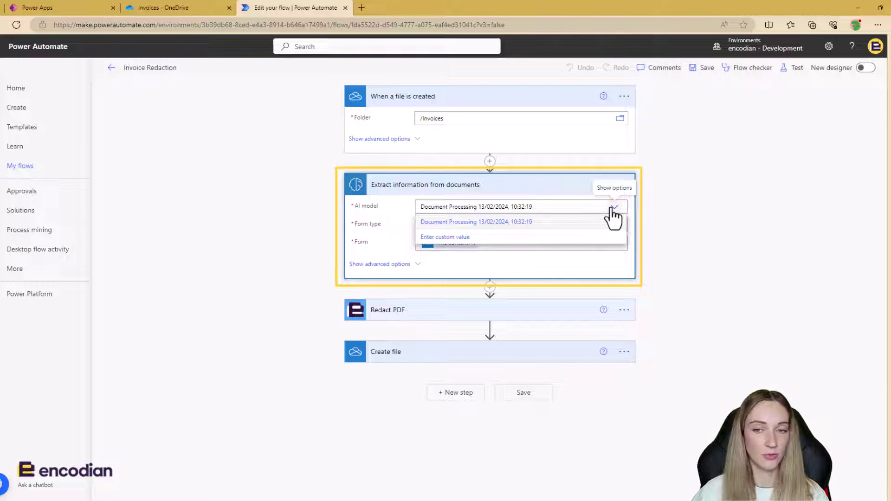
left_click(644, 204)
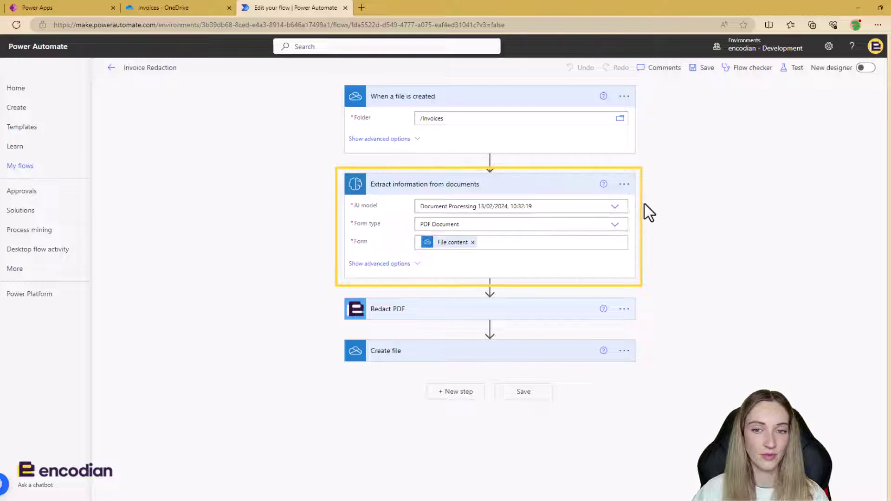
Check the form type choices of the document extraction action, and expand the Redact PDF action to examine its redaction settings.
left_click(615, 225)
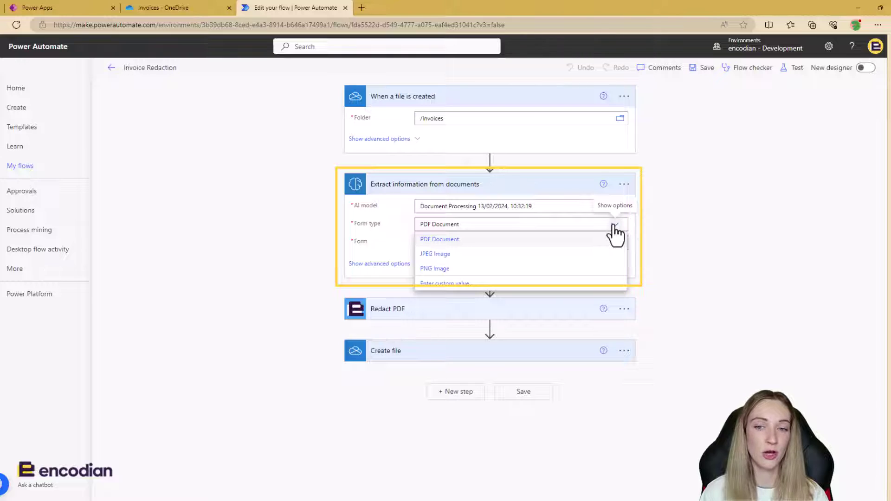
left_click(672, 222)
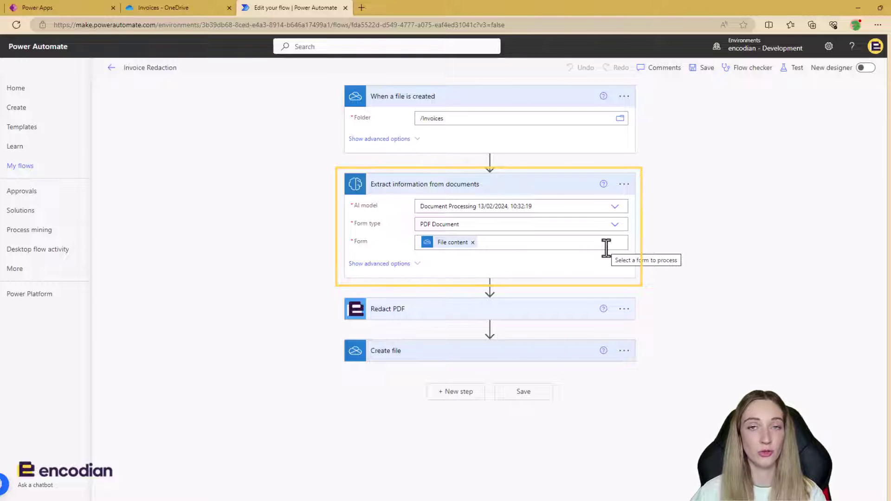
left_click(555, 309)
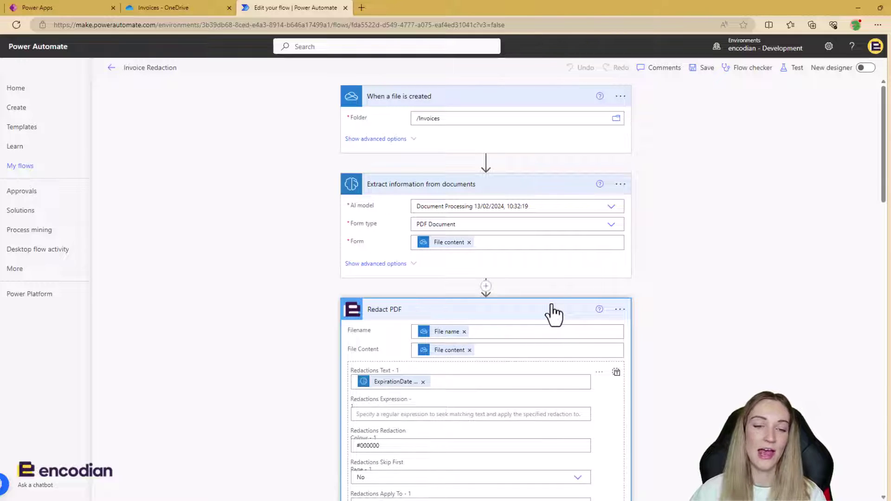
scroll(554, 315, "down", 4)
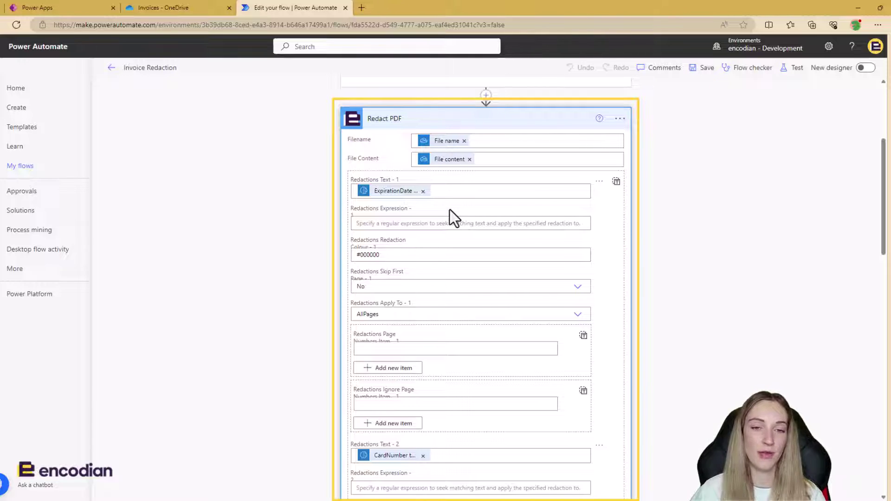
Show the Redact PDF redactions as one whole array, and examine the Create file action's folder path, file name and file content.
left_click(617, 183)
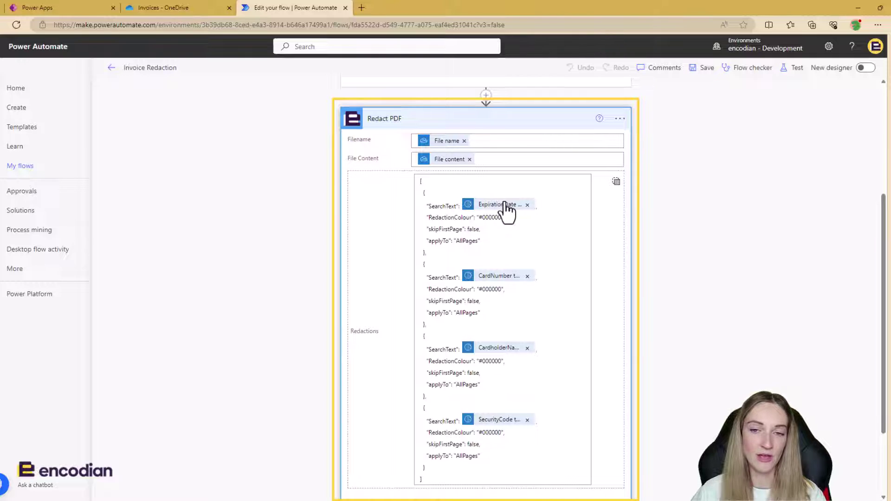
mouse_move(513, 213)
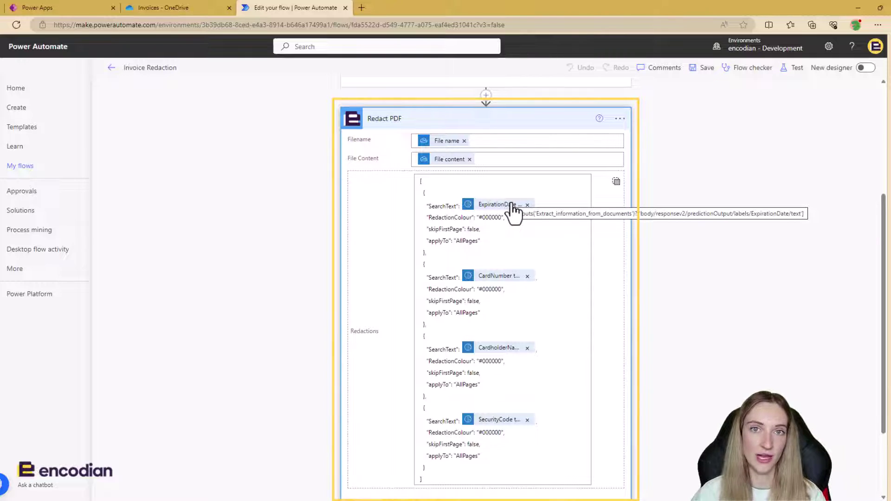
scroll(541, 415, "down", 2)
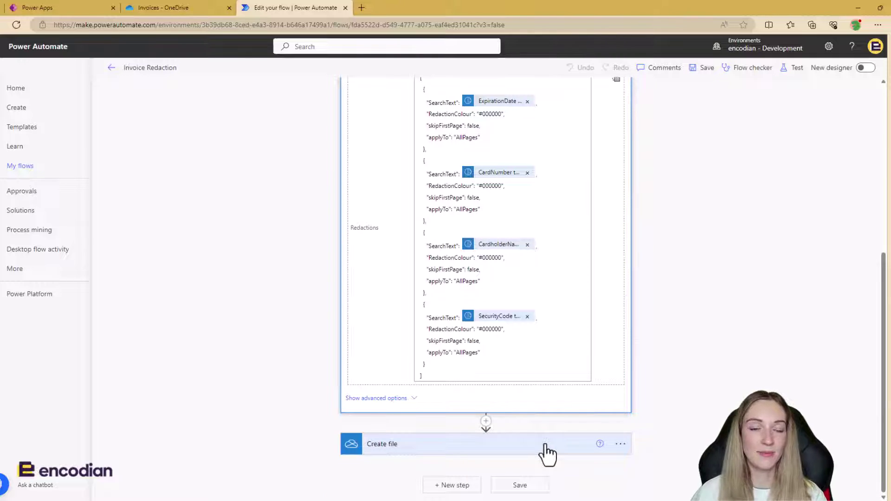
left_click(547, 445)
scroll(546, 453, "down", 1)
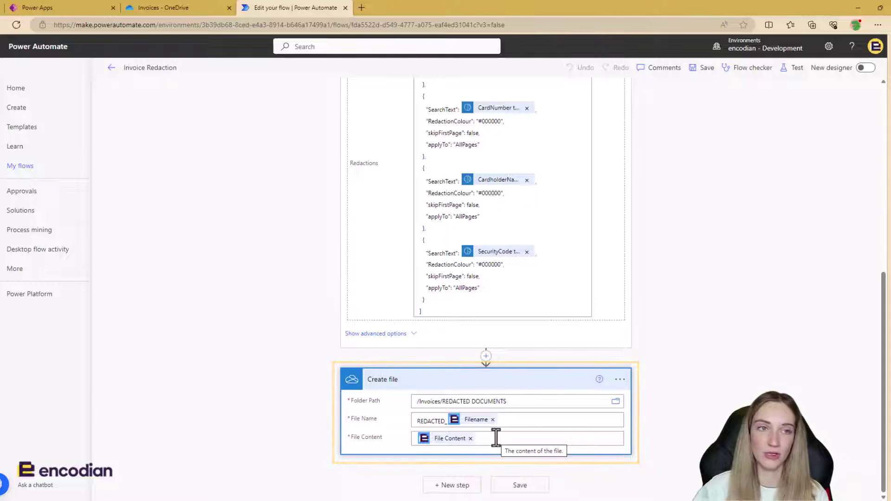
Switch to OneDrive and upload the TEST 3 and TEST 4 PDFs from the local example files into the Invoices folder.
left_click(193, 2)
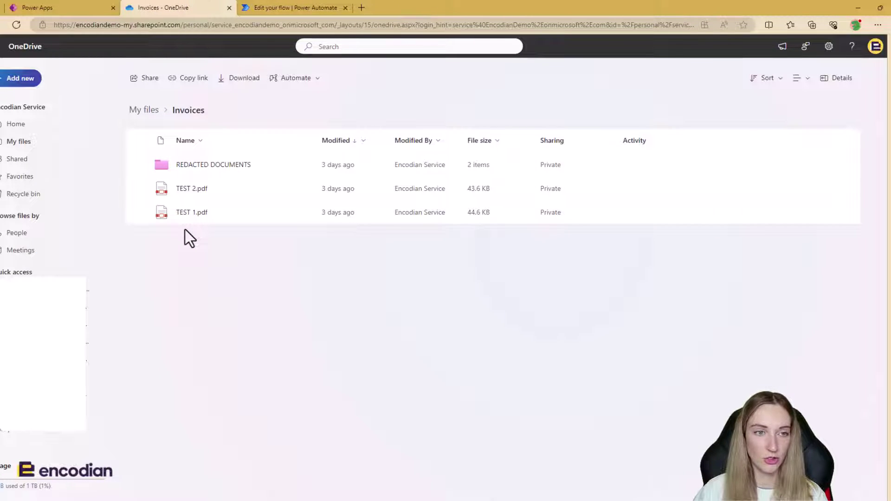
key("alt+Tab")
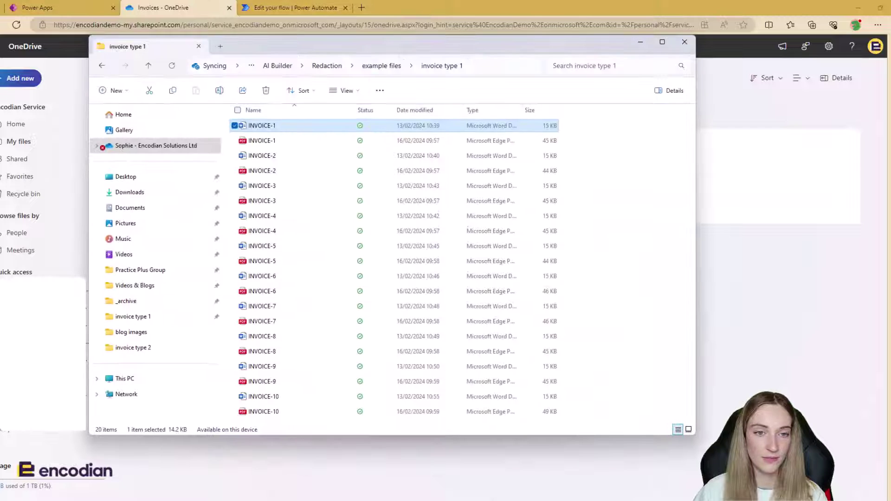
left_click(383, 65)
double_click(288, 160)
left_click_drag(282, 170, 737, 263)
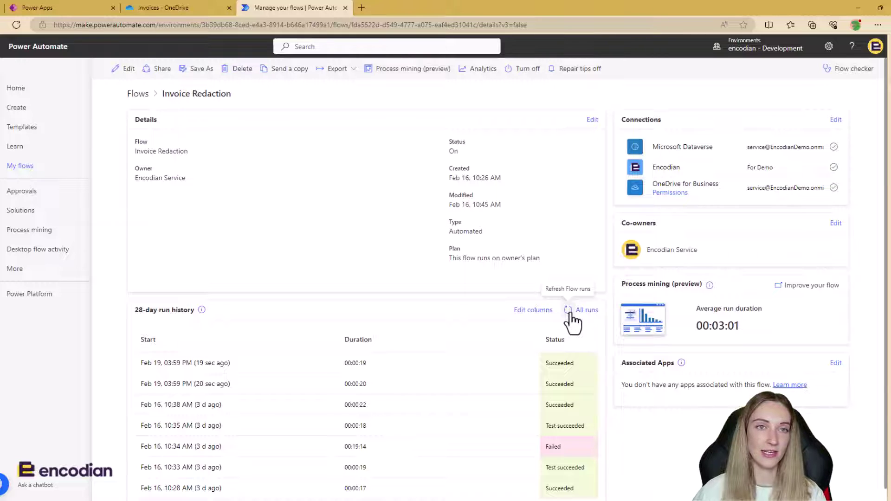
Return to OneDrive, open the REDACTED DOCUMENTS folder and view REDACTED_TEST 3.pdf and REDACTED_TEST 4.pdf to check the redactions.
left_click(170, 7)
left_click(230, 214)
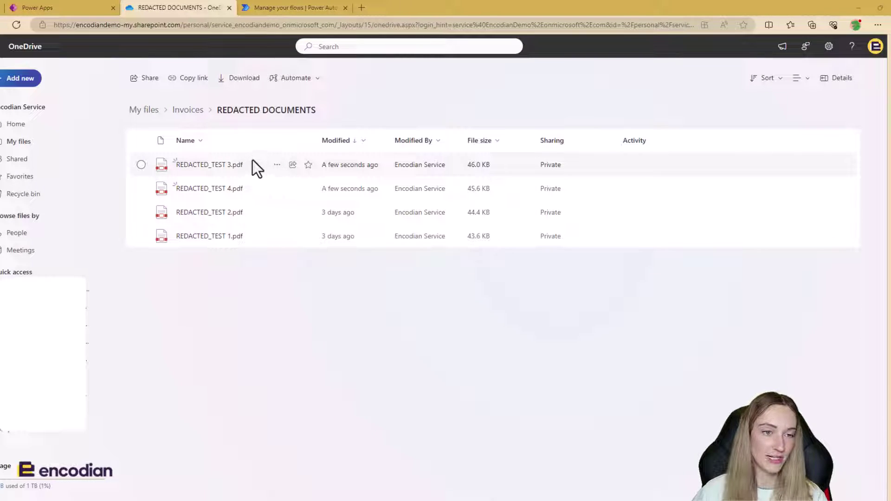
left_click(225, 166)
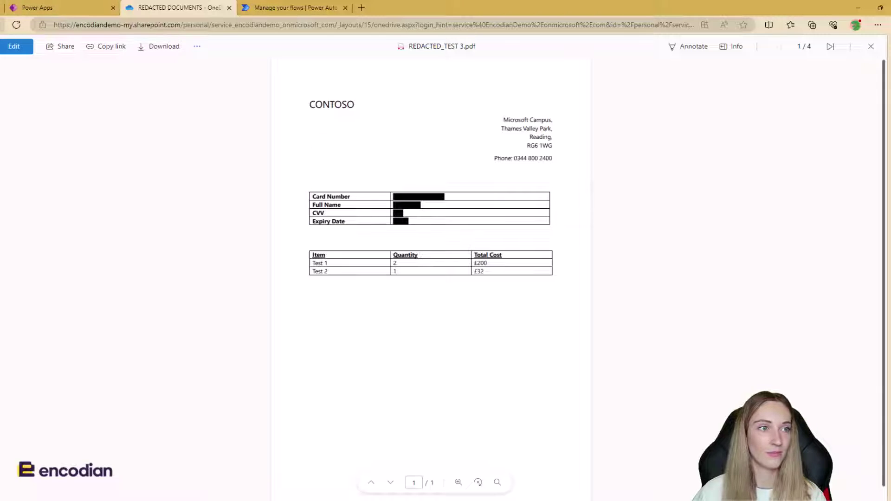
left_click(6, 25)
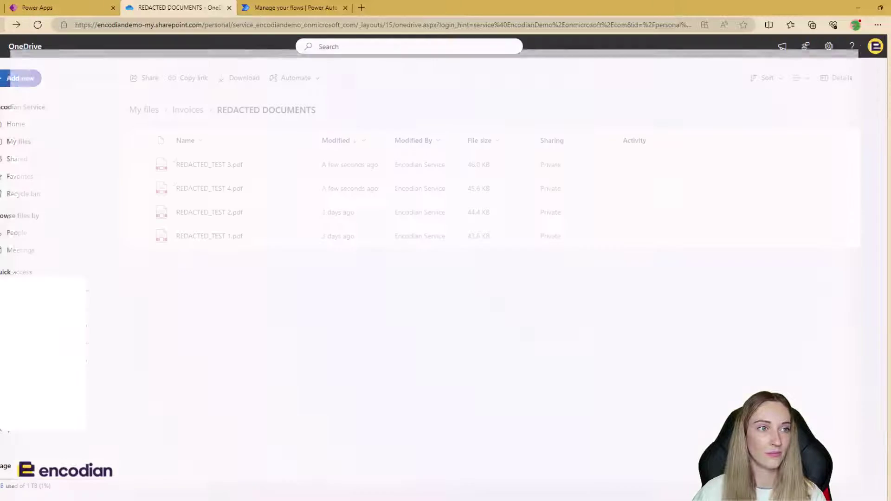
left_click(192, 188)
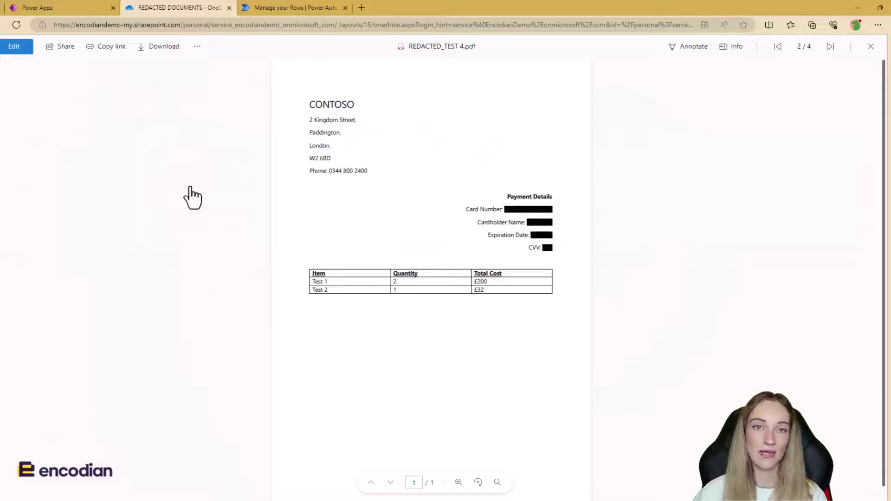